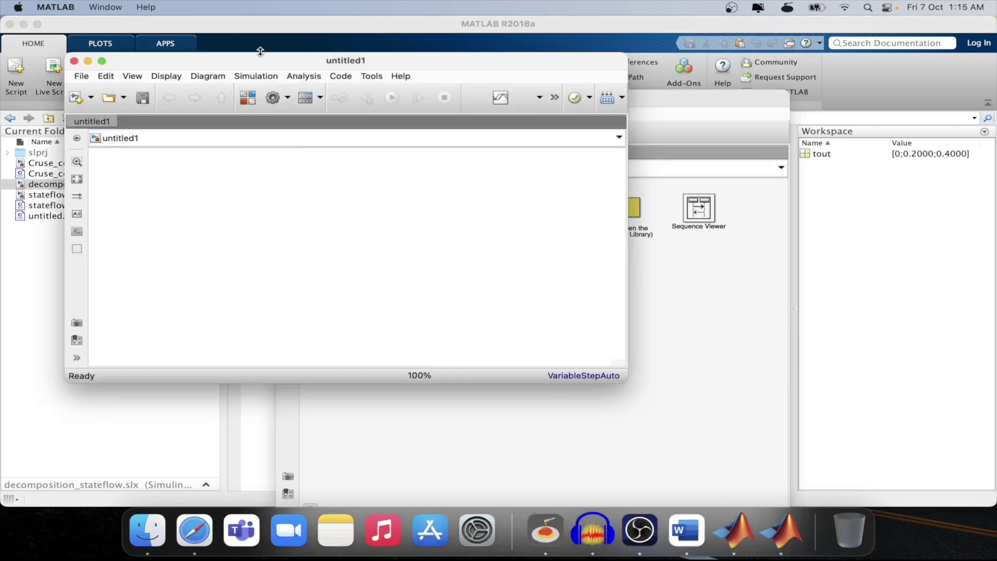
Place a Stateflow Chart block in the model and open it for editing.
drag(260, 61, 650, 118)
drag(347, 206, 890, 283)
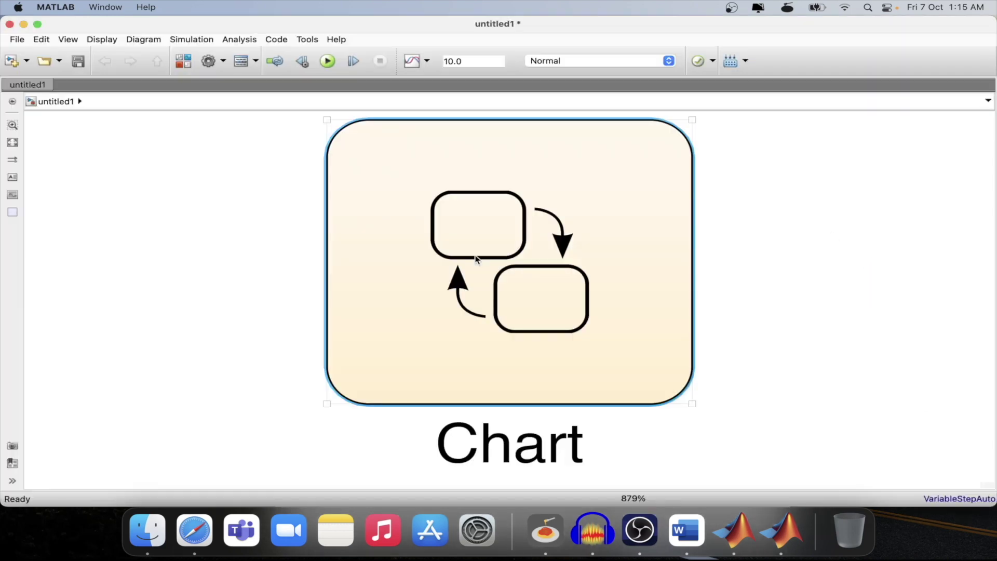
double_click(476, 260)
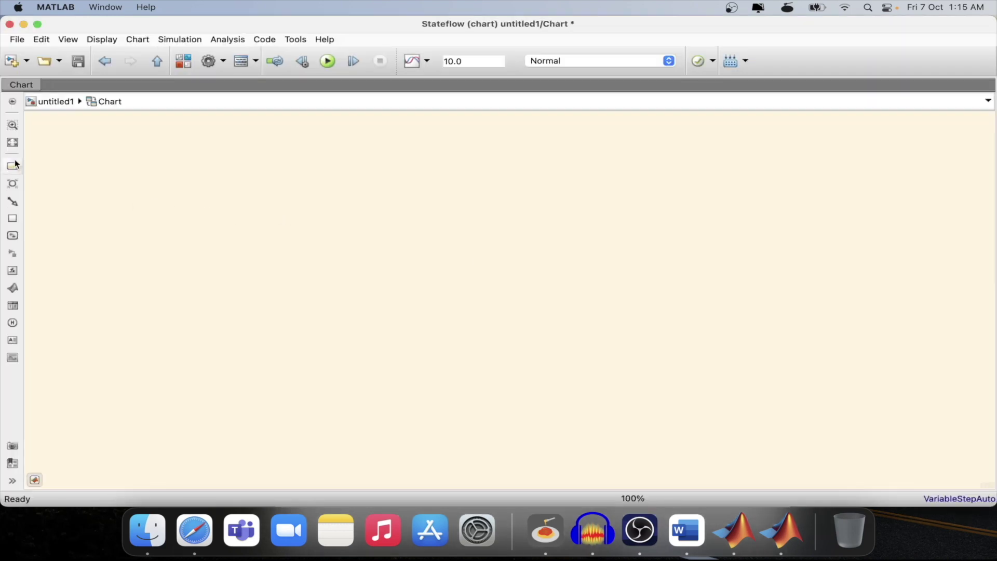
Draw two states named ON and OFF, then enlarge the OFF state.
drag(13, 167, 239, 239)
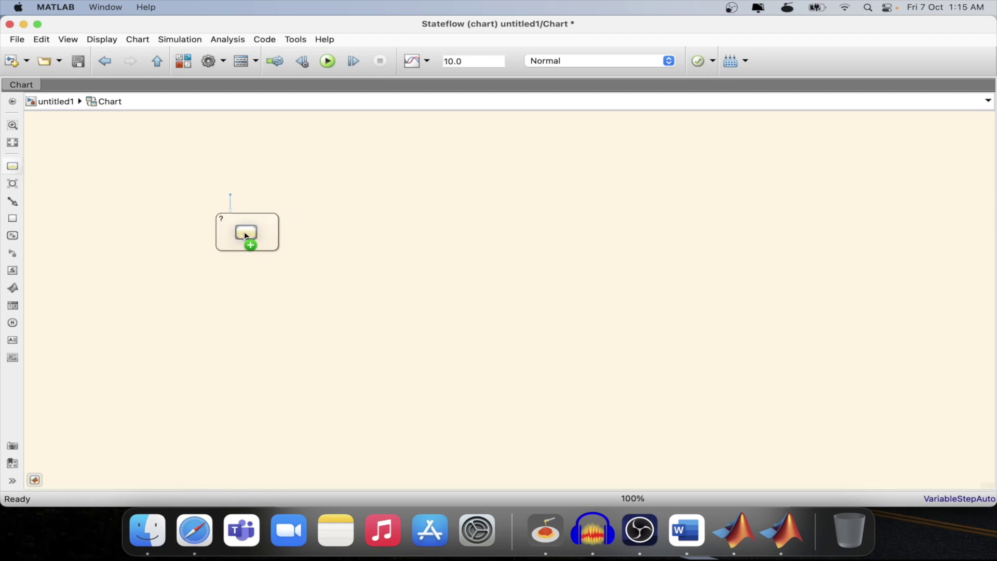
text(ON)
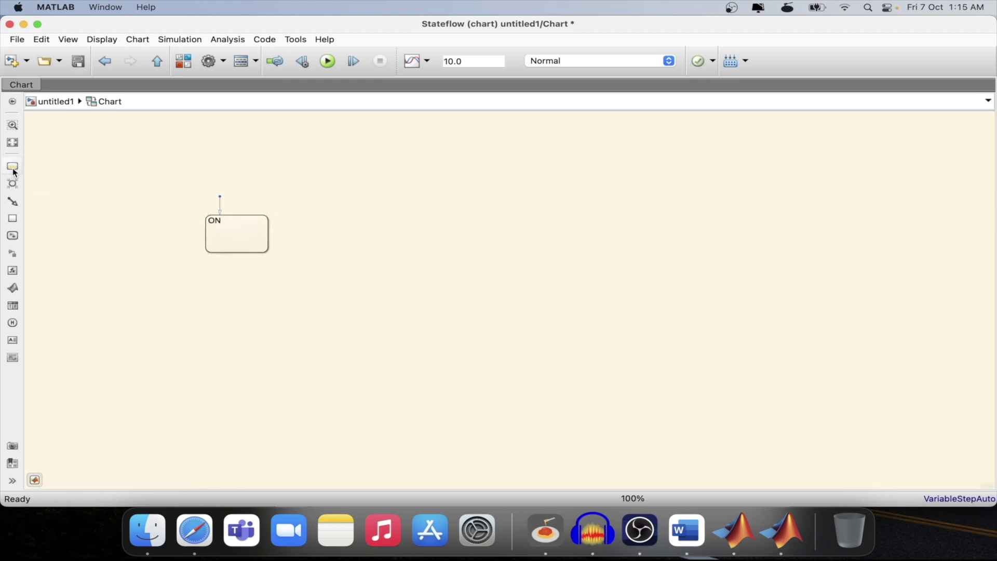
drag(13, 168, 415, 215)
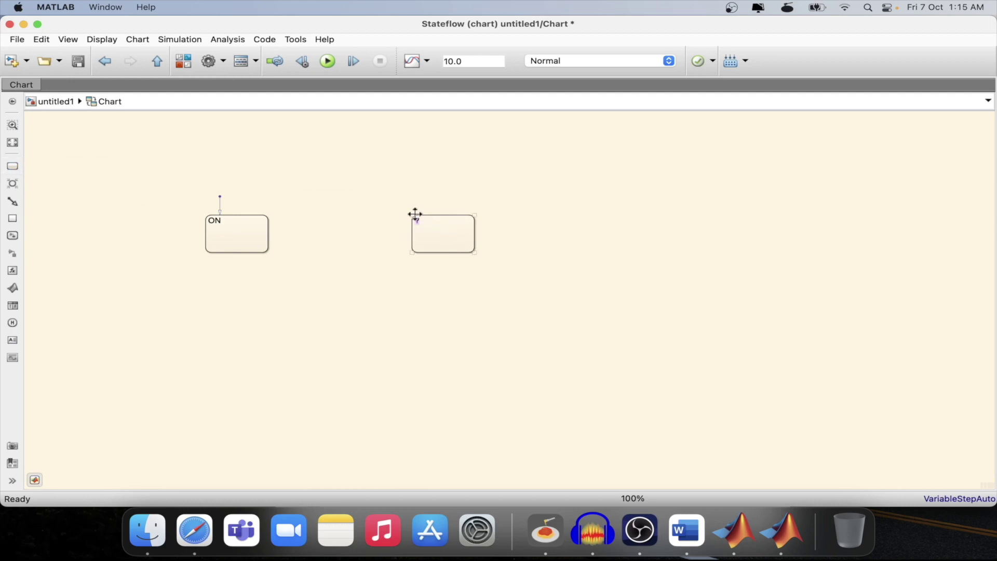
click(416, 219)
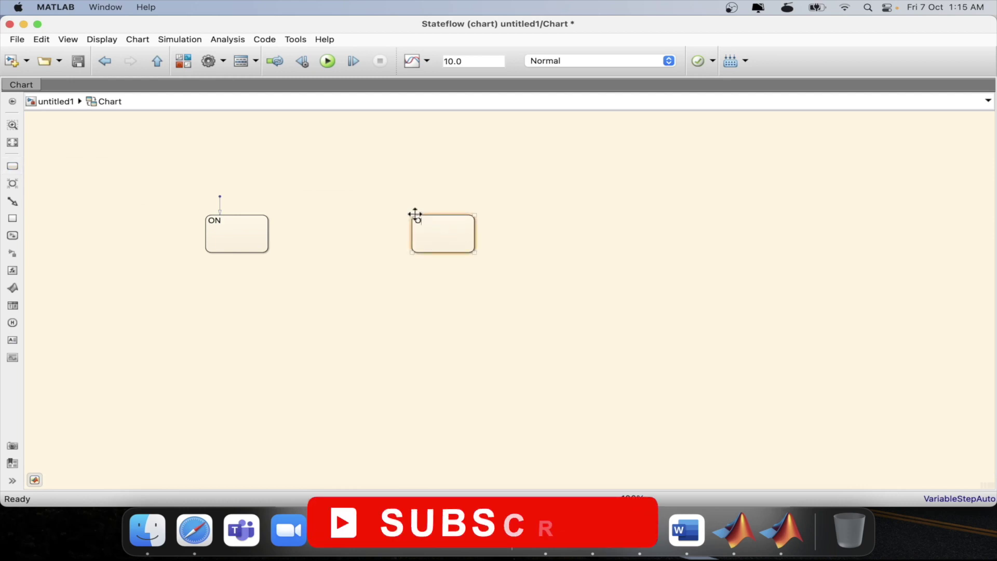
text(OFF)
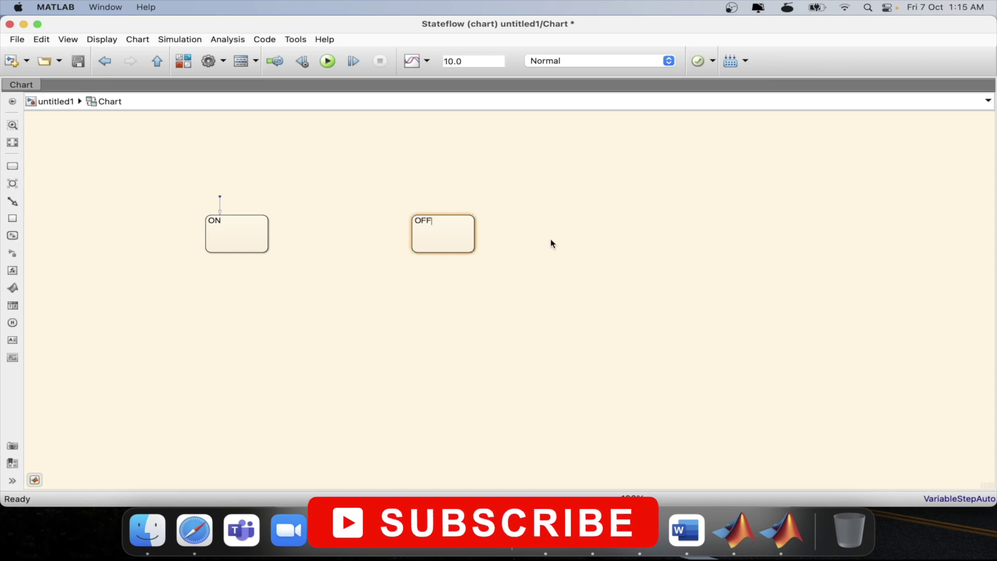
click(458, 242)
drag(475, 253, 613, 341)
click(259, 249)
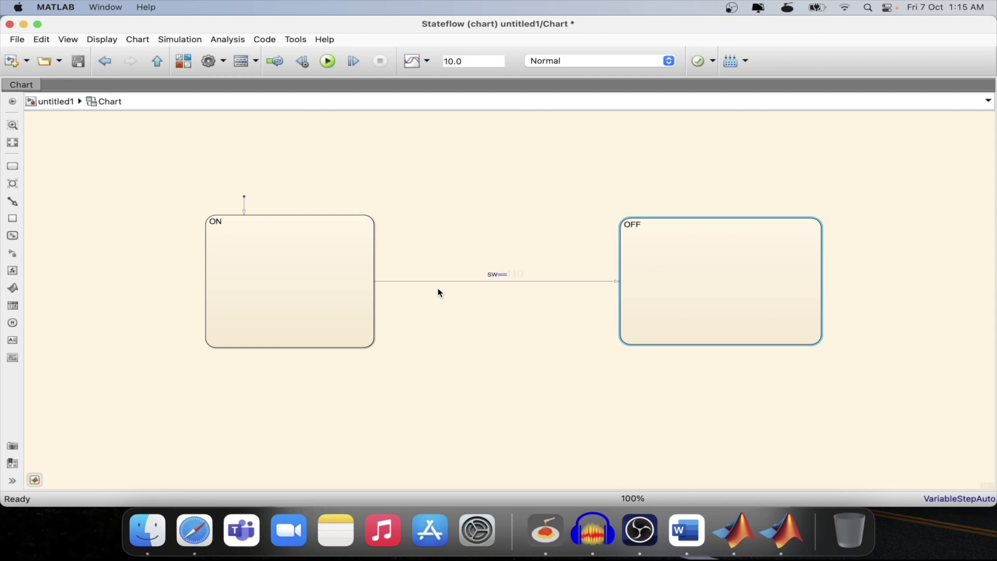
Label the ON-to-OFF transition [sw==0] and add an OFF-to-ON transition labelled [sw==1].
click(477, 320)
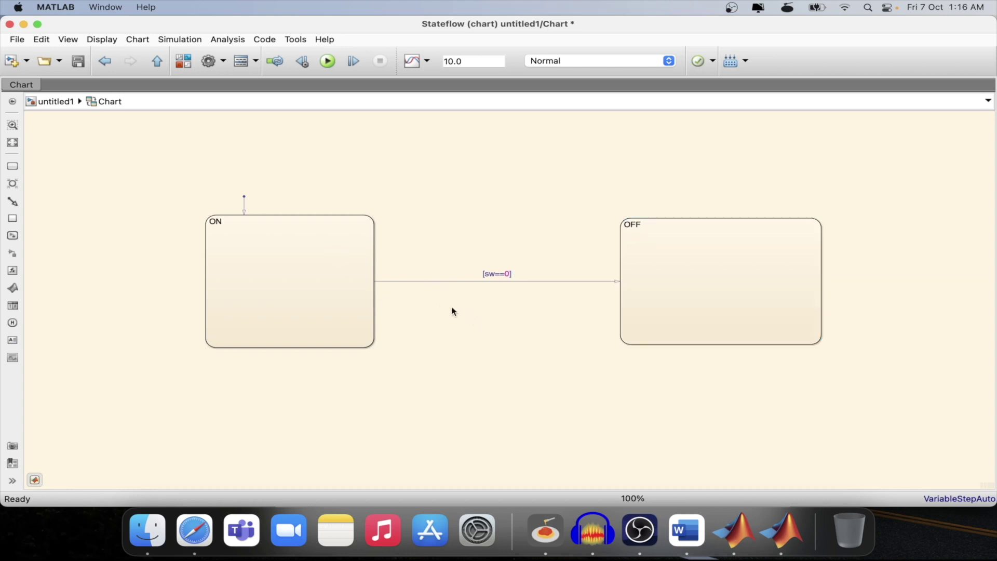
drag(621, 315, 376, 317)
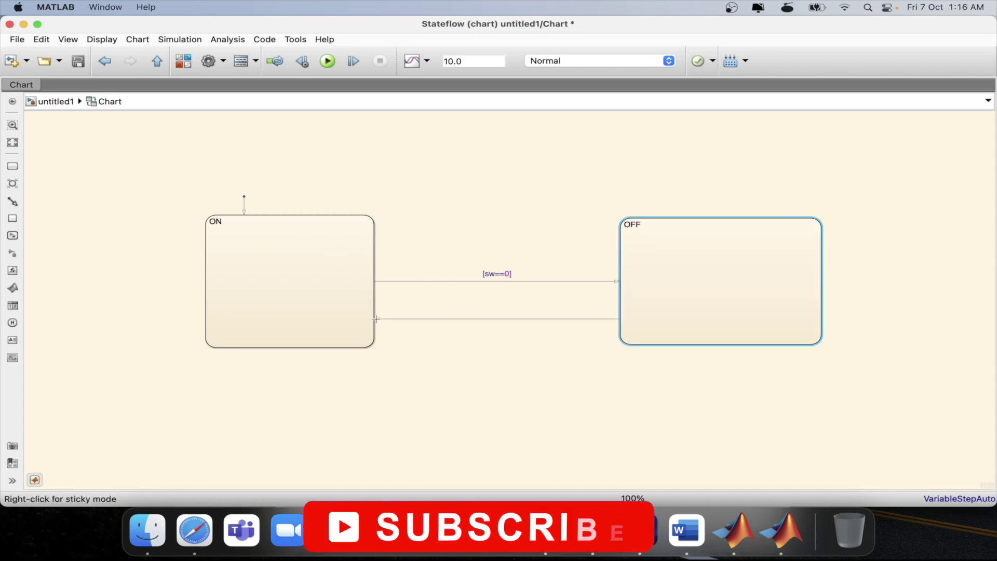
click(498, 310)
text(sw=)
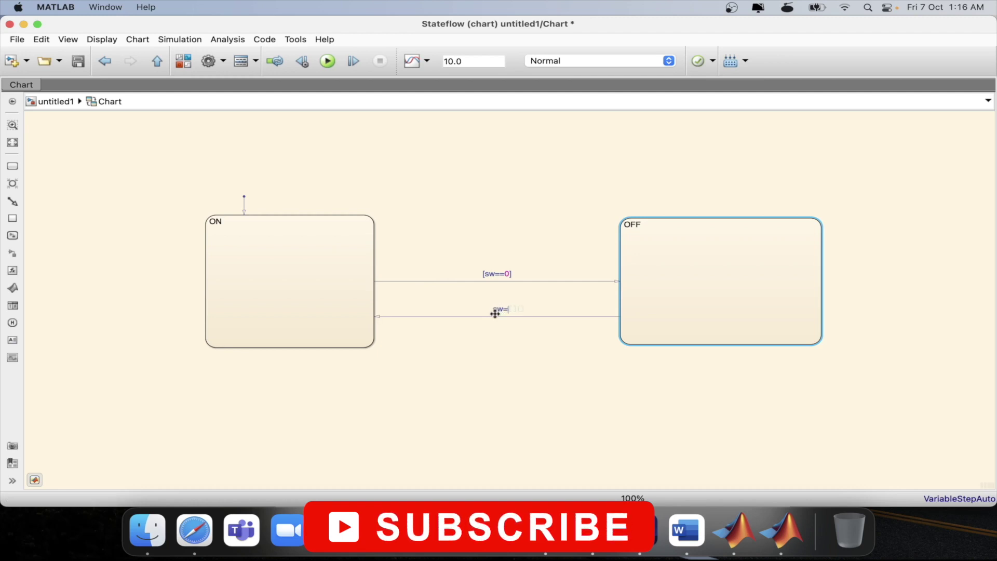
click(572, 353)
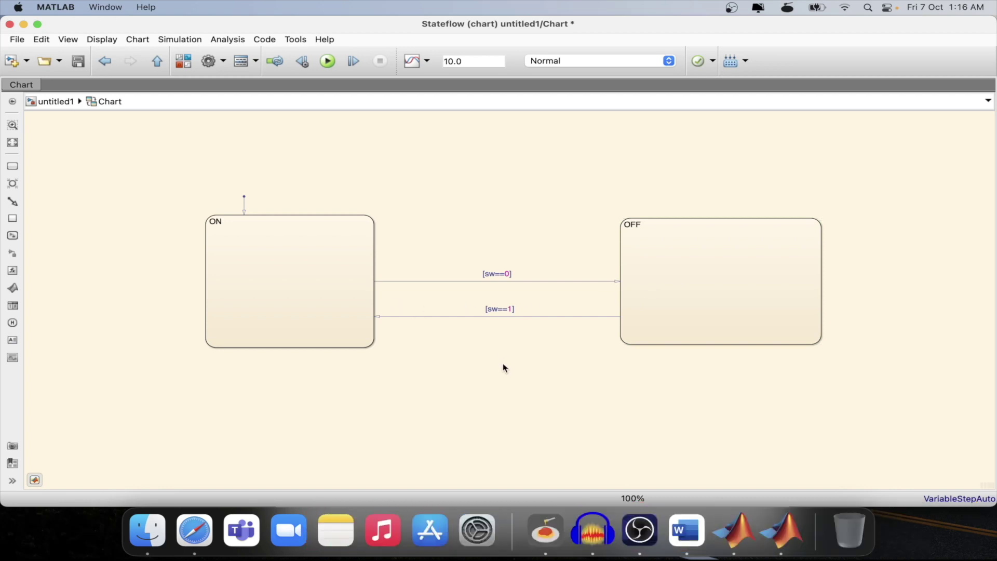
click(222, 224)
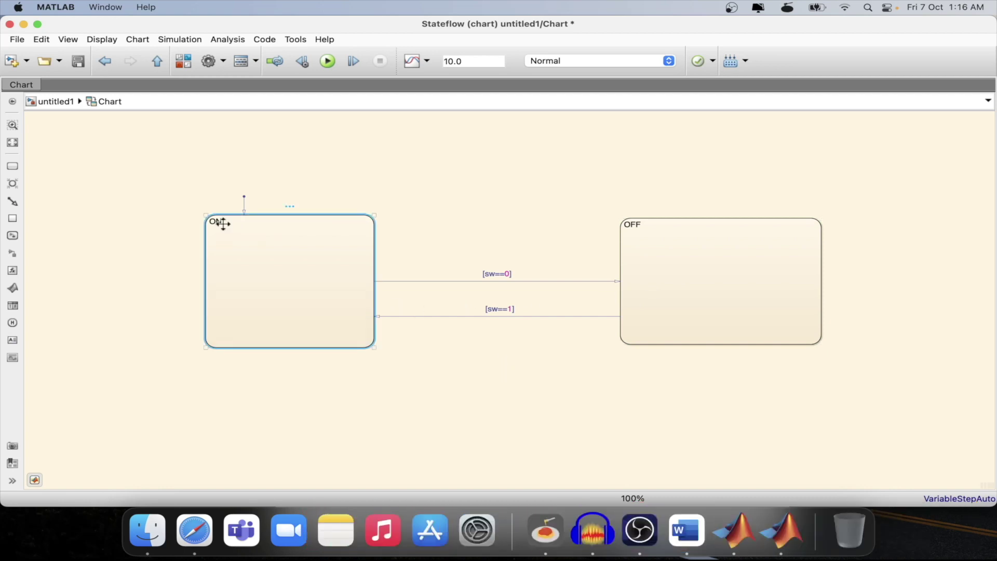
Add the entry line en:x=1; to the ON state and en: x=2 to OFF.
click(223, 223)
text(:x=1;)
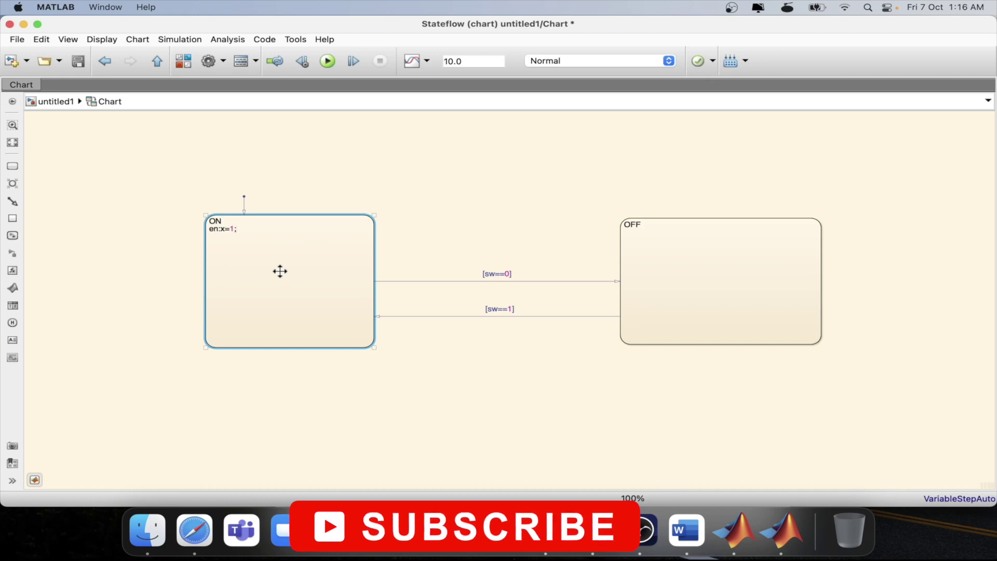
click(653, 226)
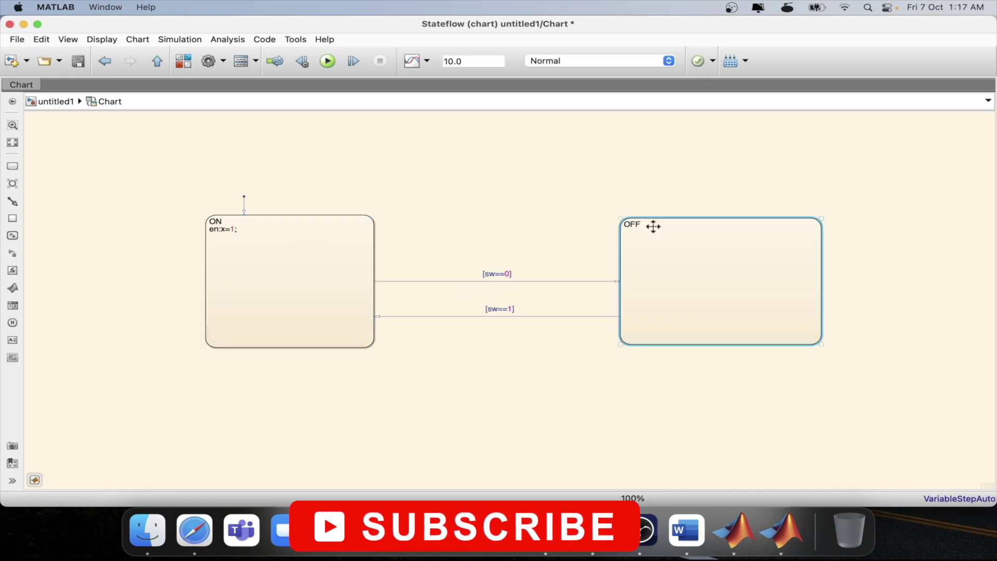
text(en: x=)
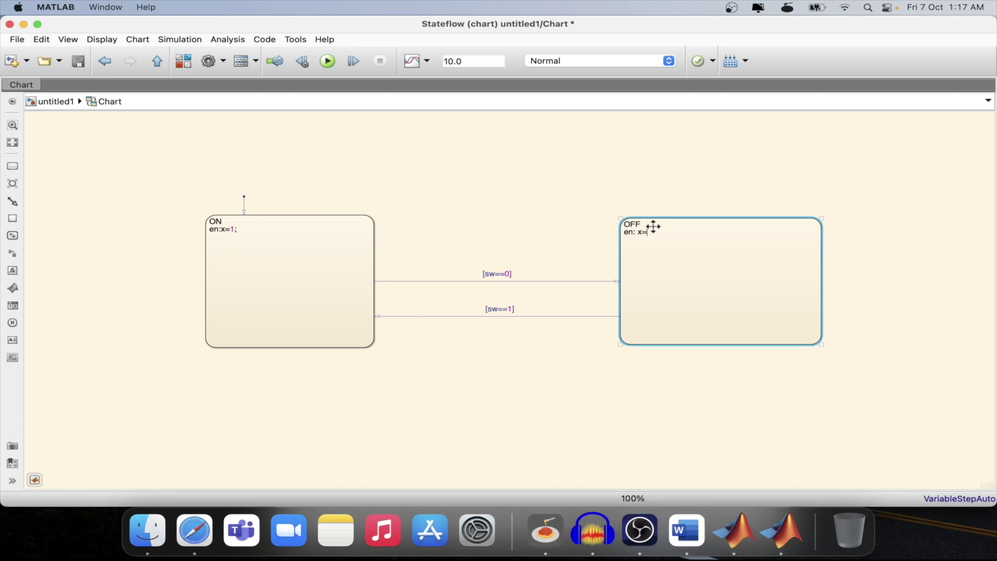
text(2)
click(421, 444)
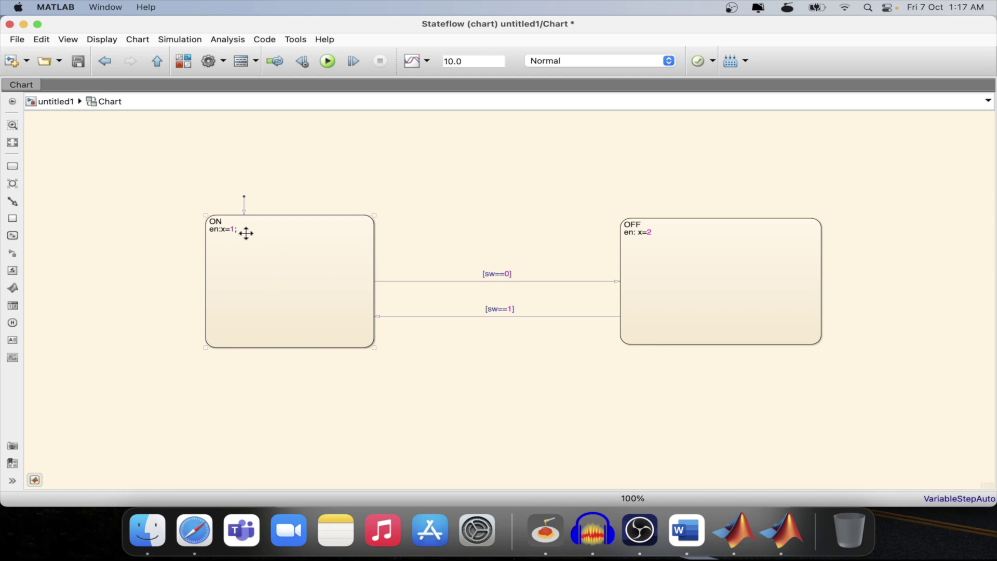
click(315, 268)
click(260, 258)
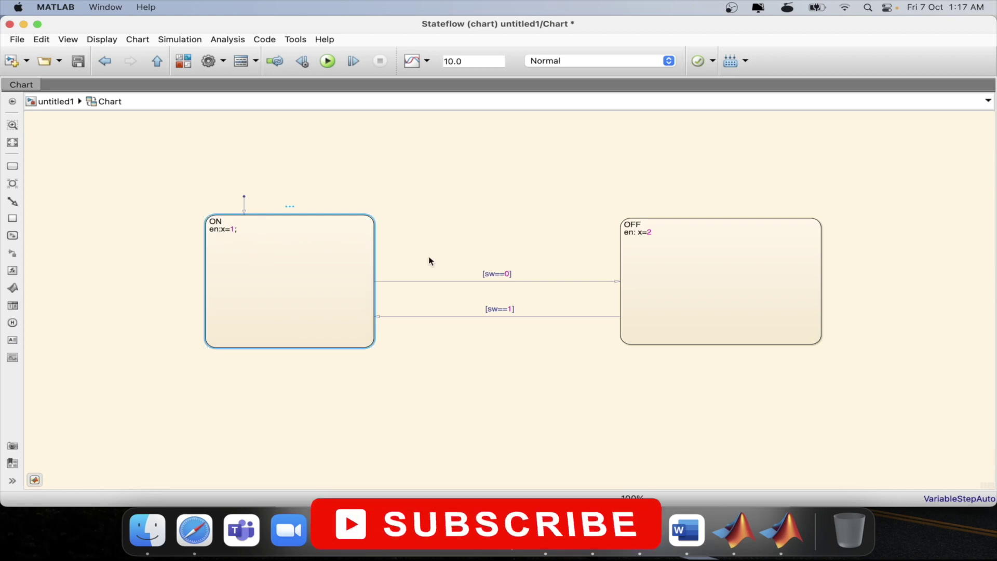
click(655, 253)
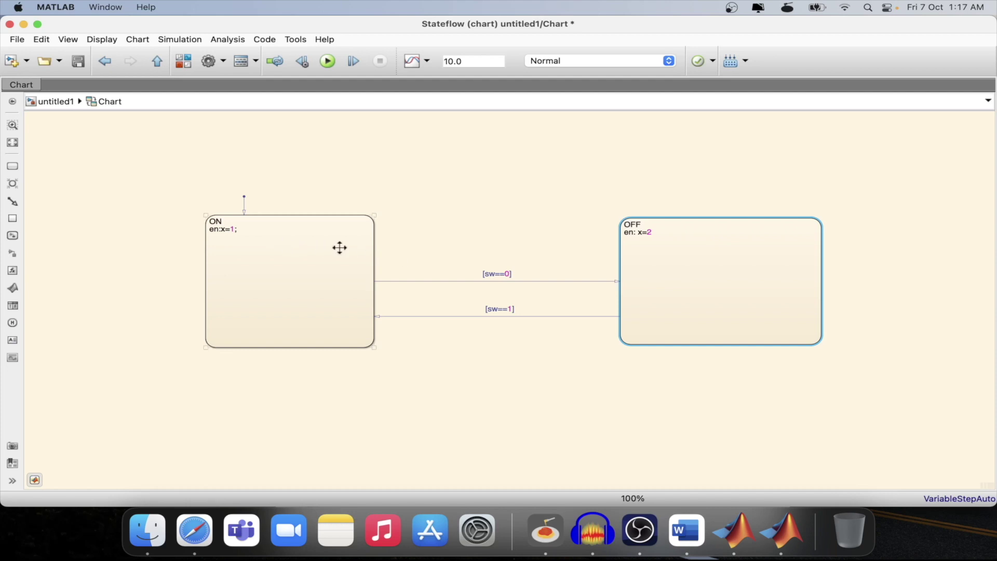
click(338, 248)
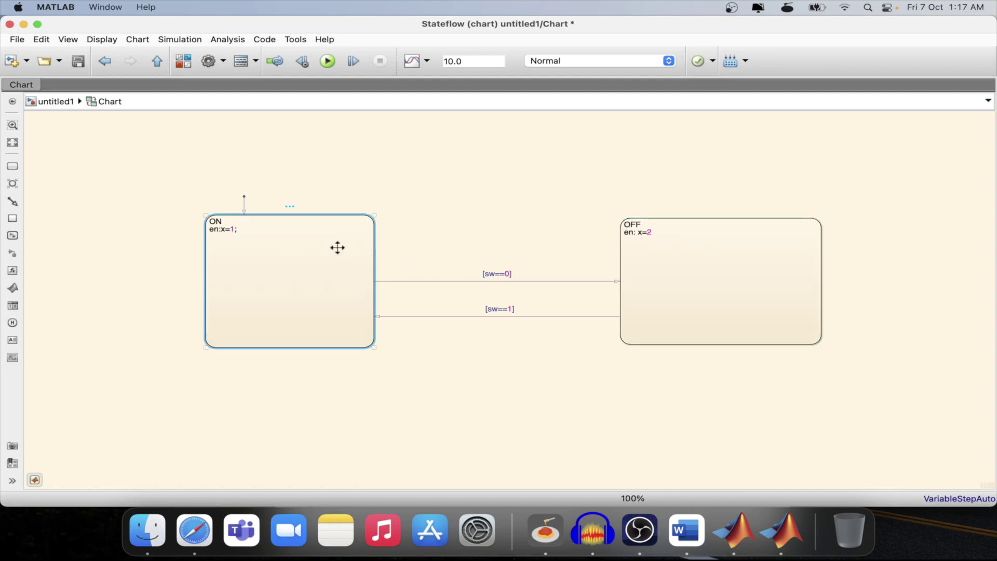
Run the model and use the Symbol Wizard to make sw an Input and x an Output.
click(331, 61)
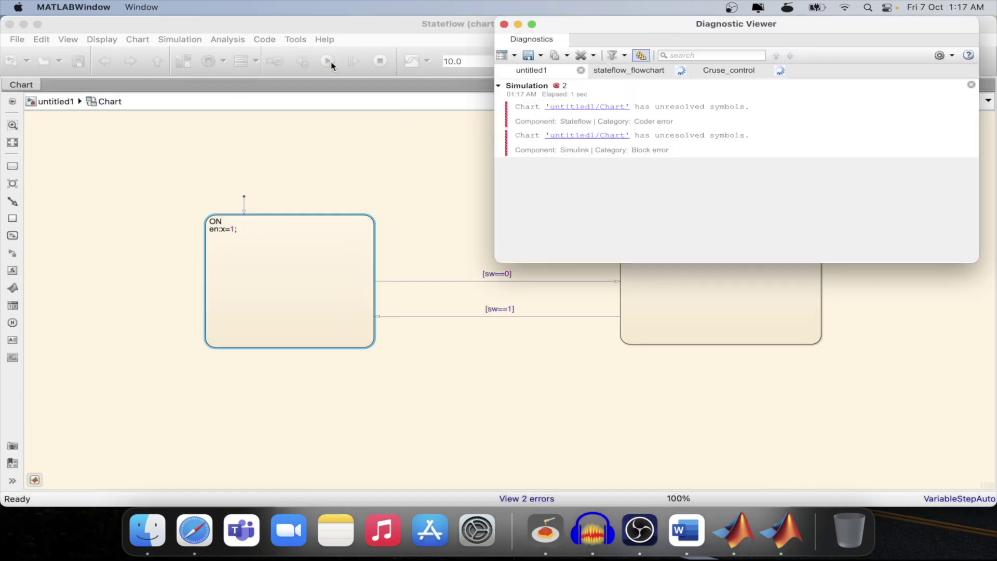
right_click(736, 536)
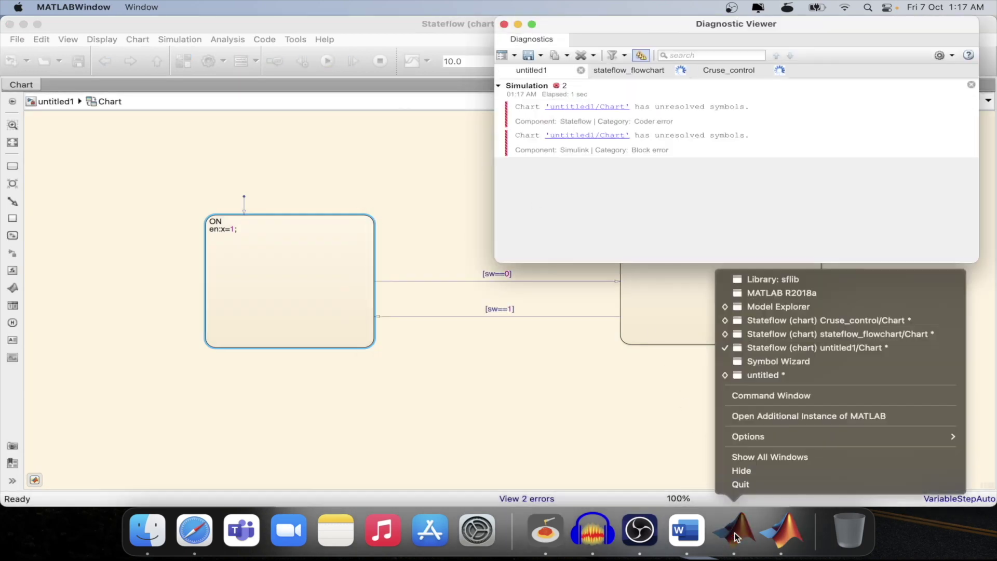
click(768, 361)
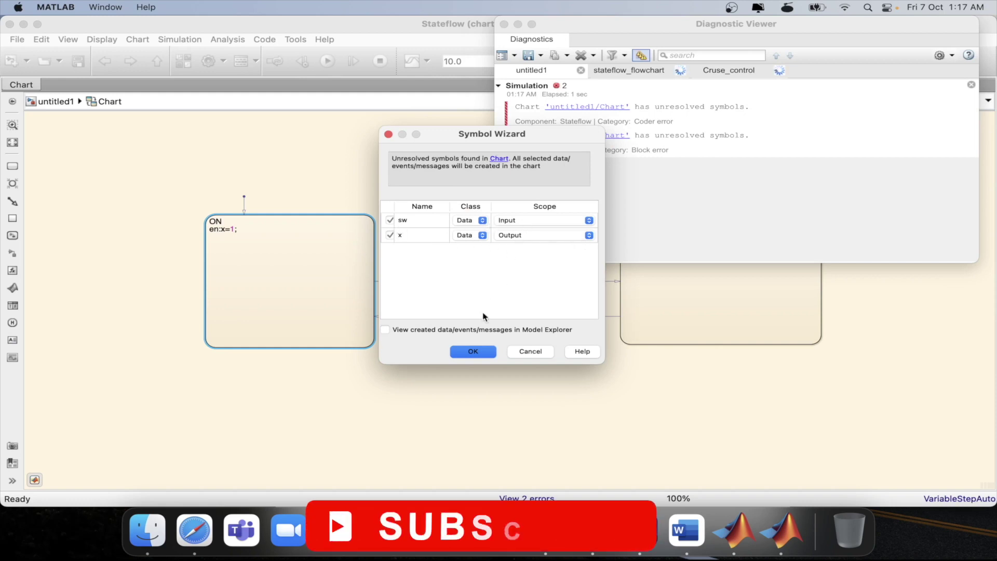
click(478, 354)
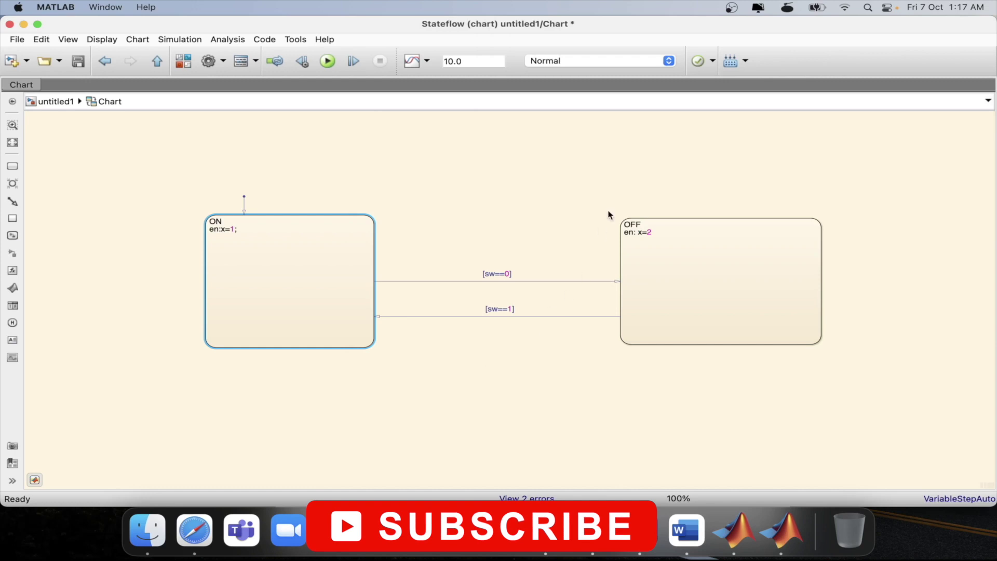
key(Escape)
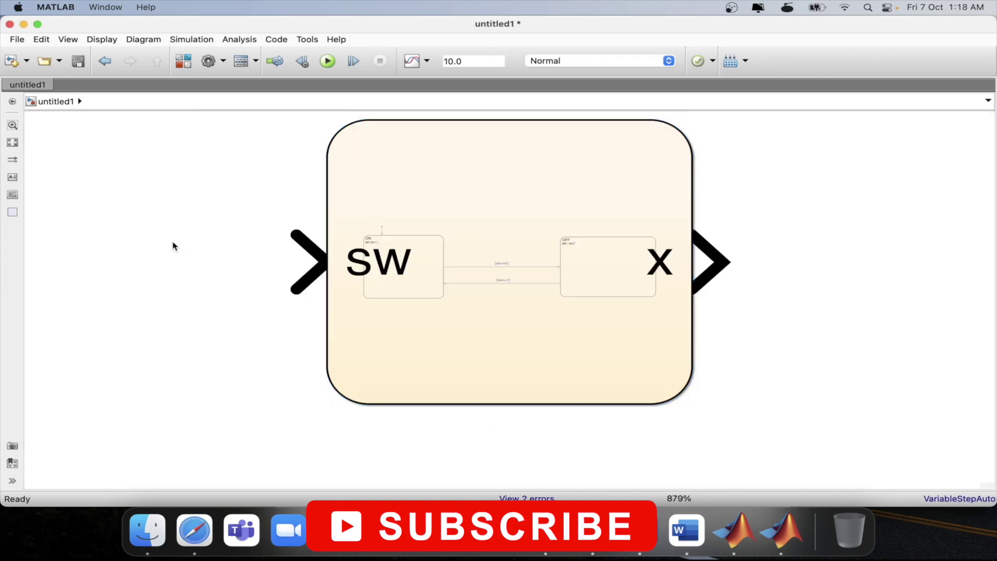
Insert a Constant block feeding the chart's sw input.
double_click(173, 247)
text(co)
key(Return)
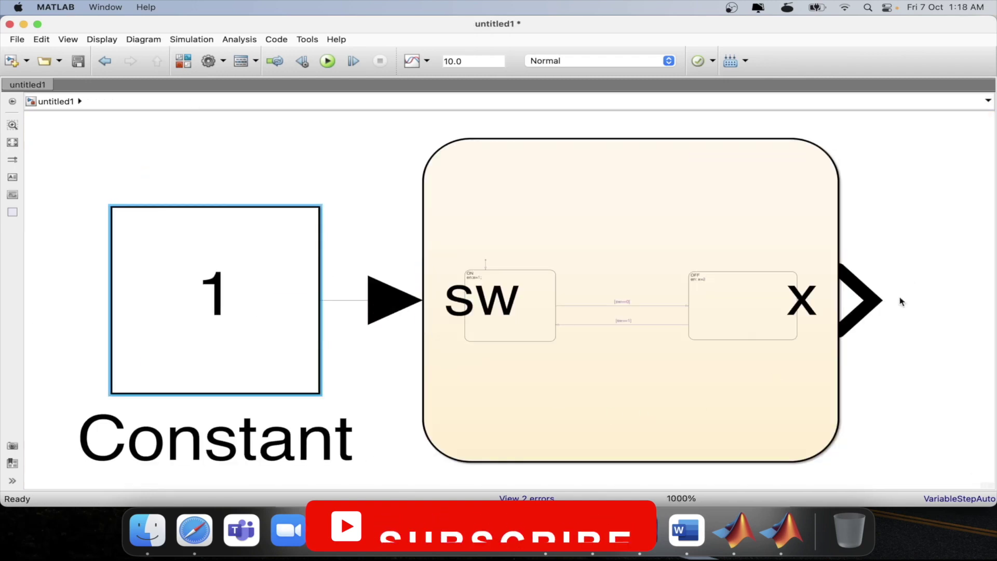
click(938, 282)
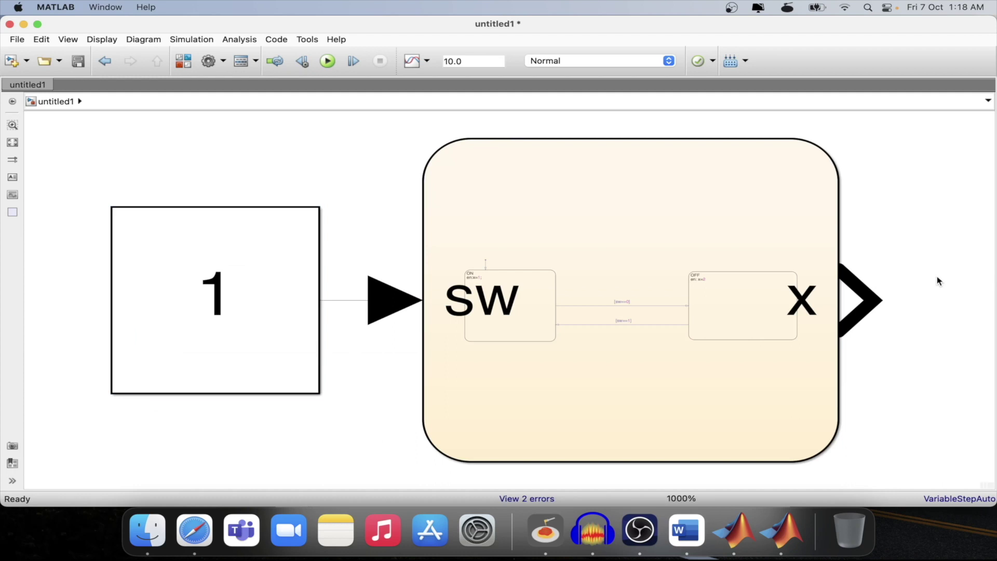
Insert a Display block on the chart's x output and nudge the Chart block right.
double_click(939, 281)
text(dis)
click(725, 311)
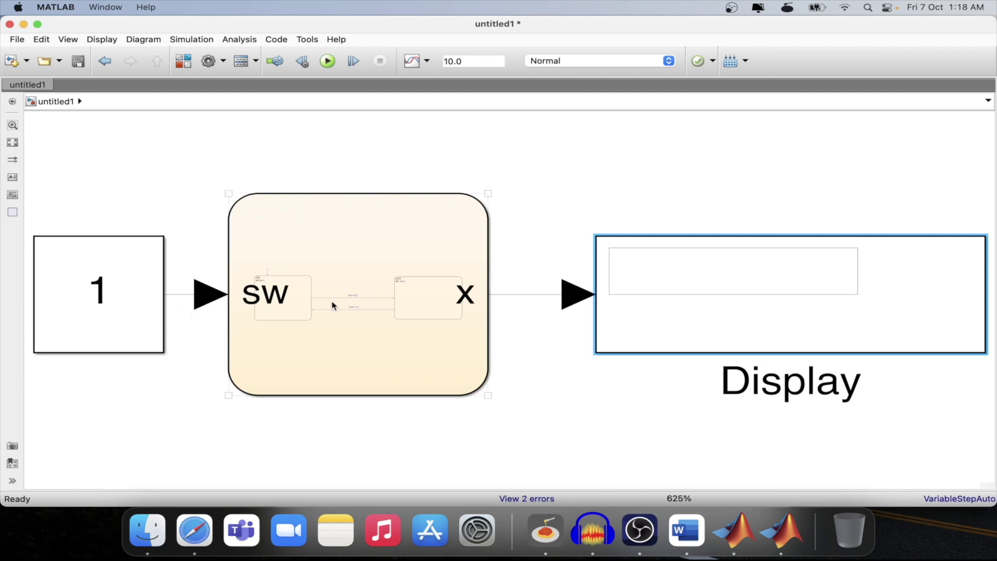
click(354, 273)
drag(366, 274, 374, 275)
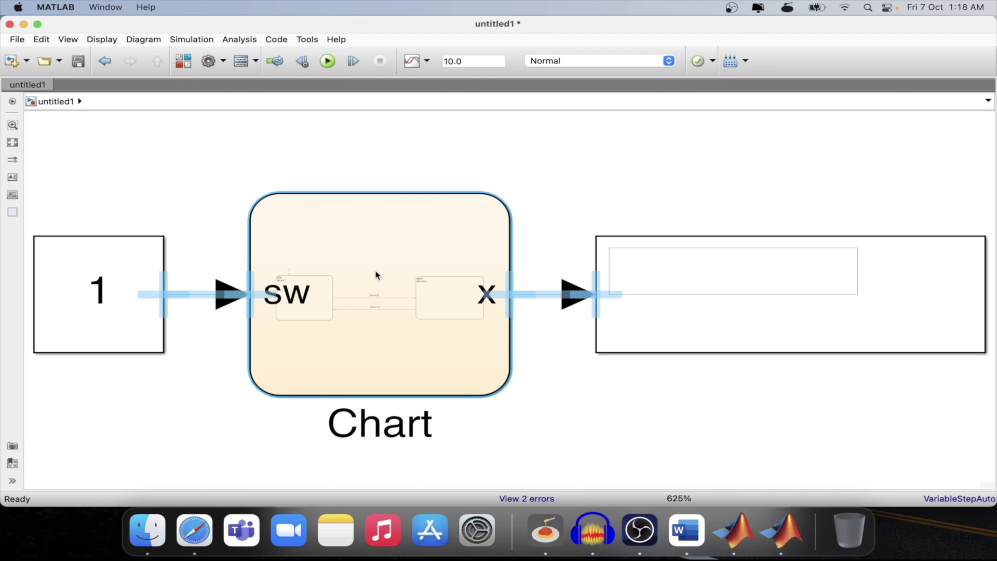
Label the default transition into ON with {x=0} and move the label beside it.
double_click(422, 303)
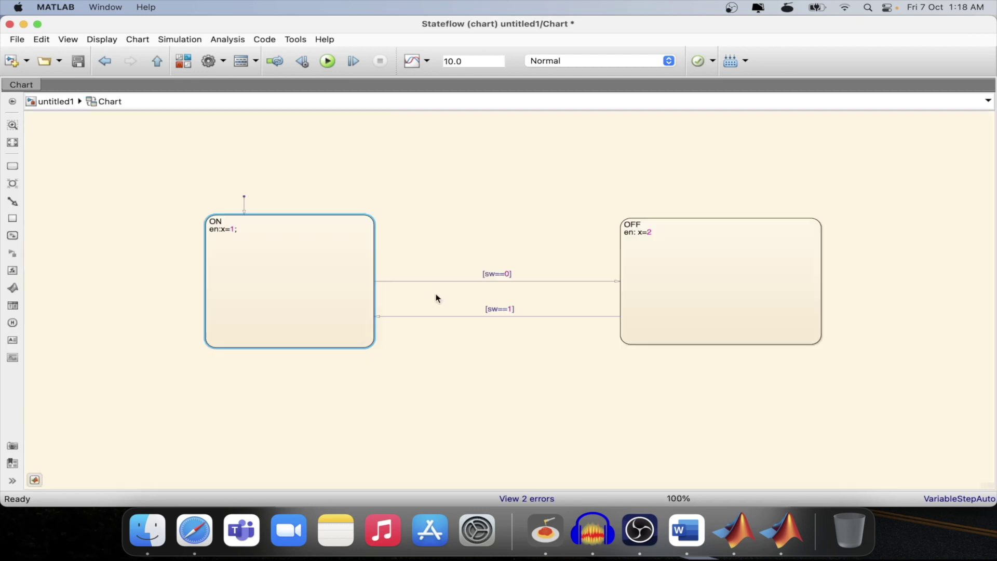
click(255, 239)
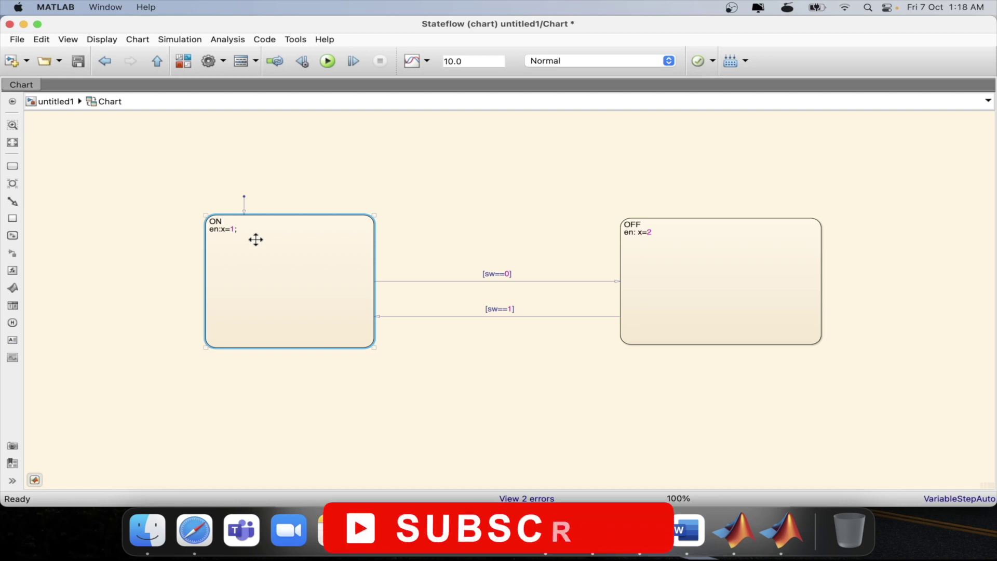
click(245, 202)
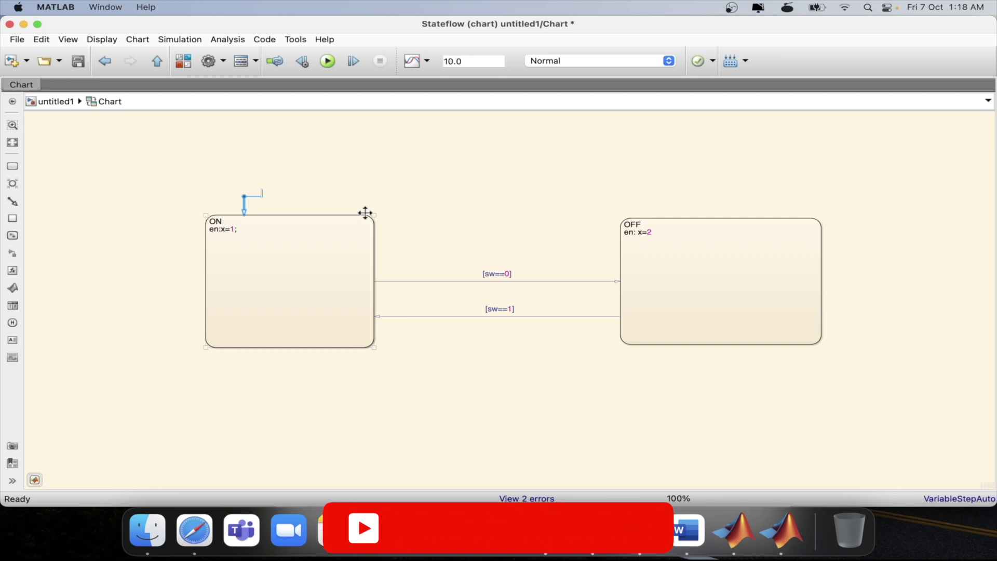
text({})
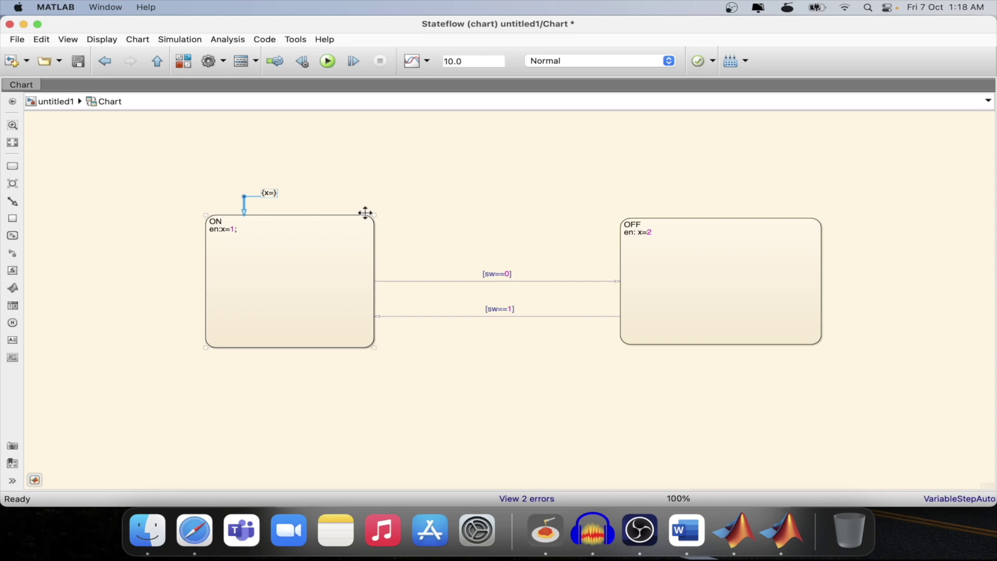
click(466, 419)
drag(275, 192, 273, 202)
click(545, 189)
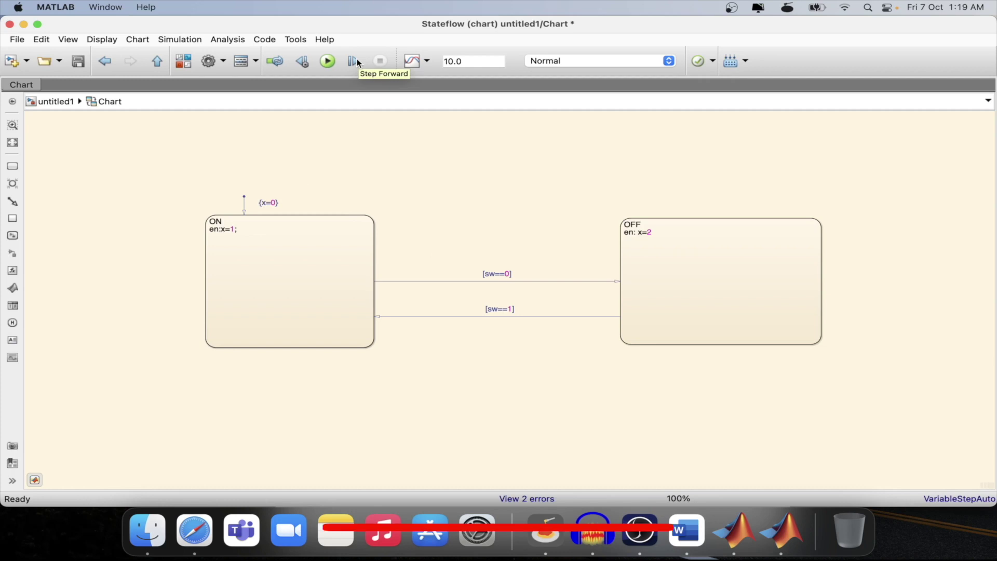
Start the simulation paused at time zero, with the Display showing 1.
click(355, 62)
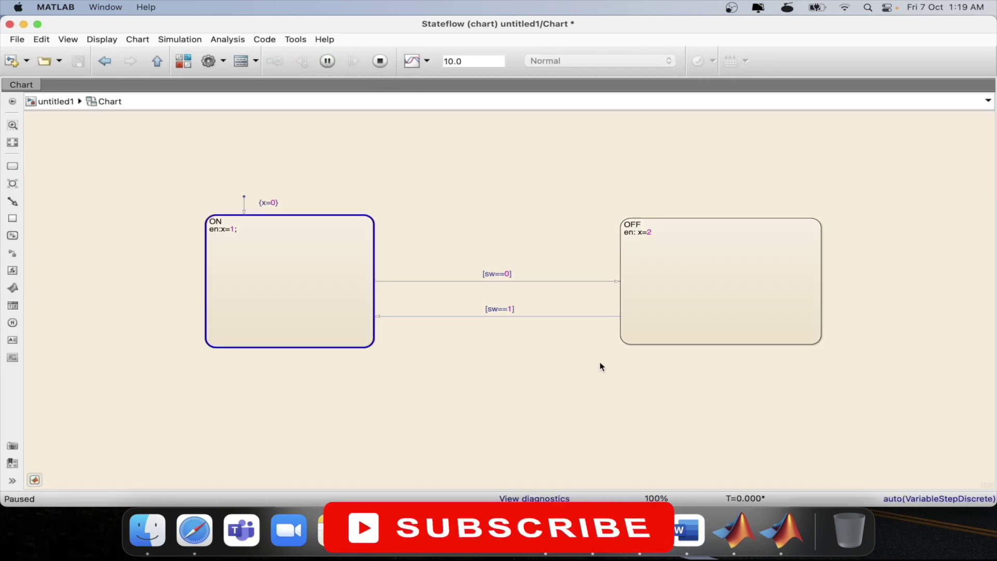
click(156, 62)
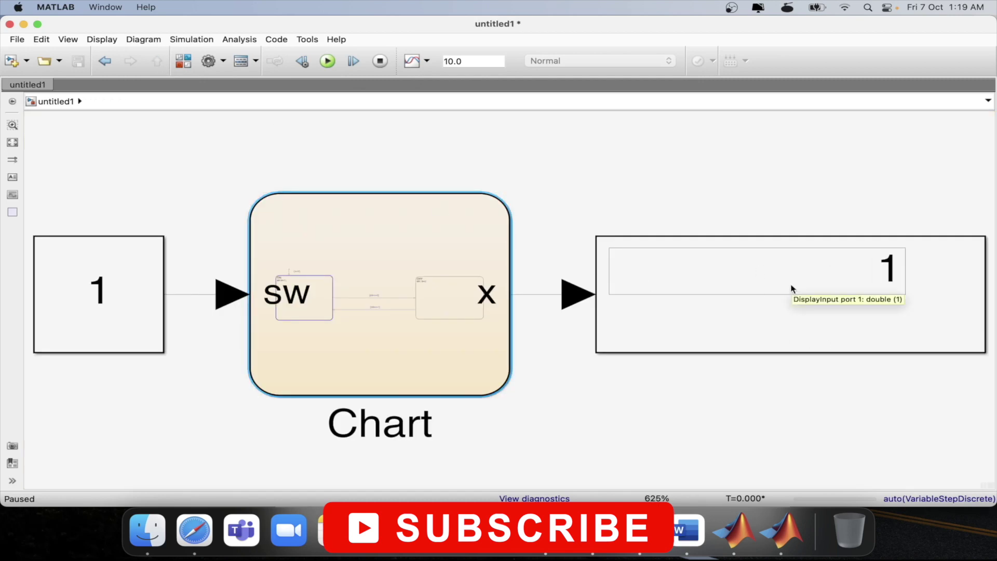
double_click(257, 216)
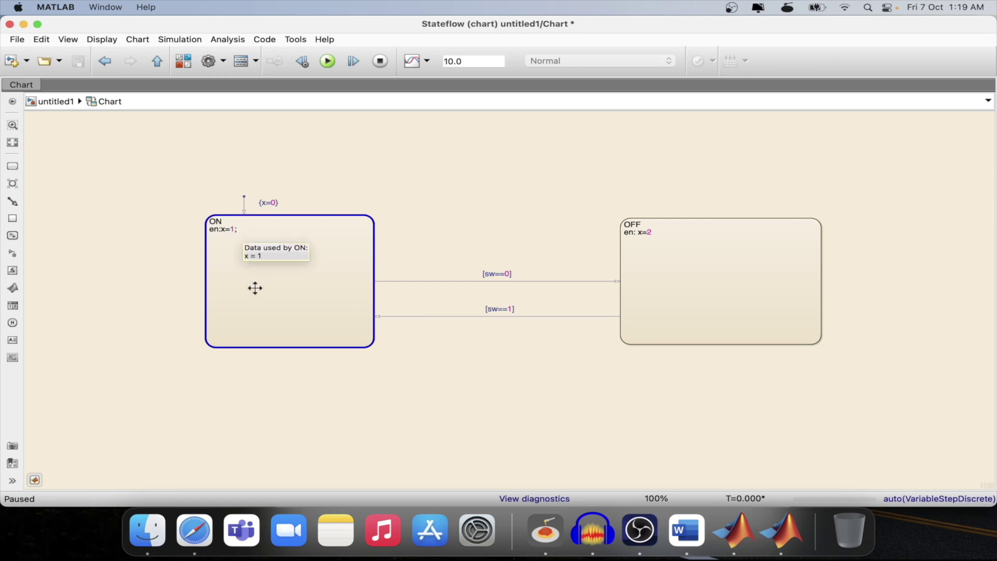
Step the simulation five times to T=2.6, then open the Constant block's parameters.
click(353, 61)
click(353, 60)
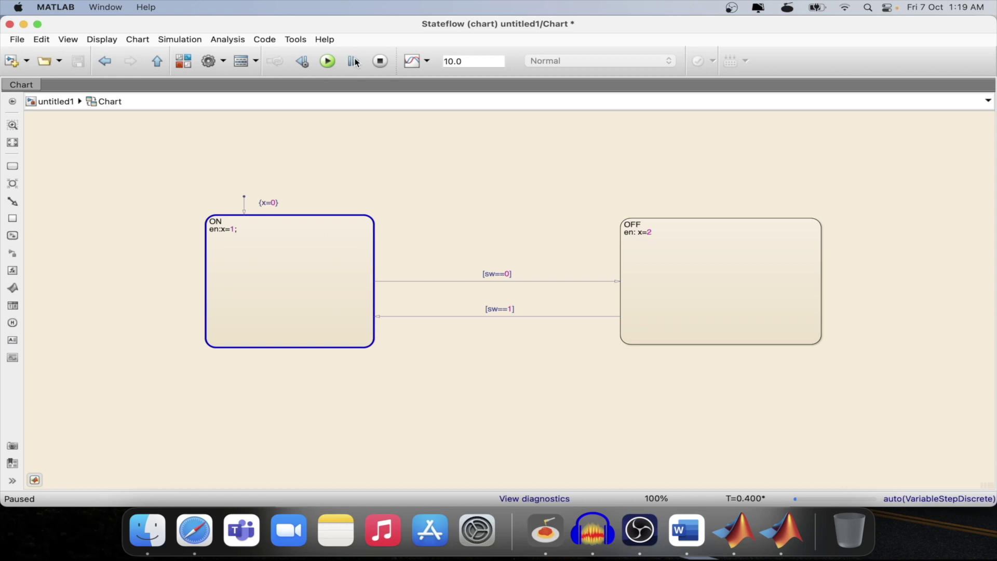
click(355, 61)
click(352, 62)
click(353, 61)
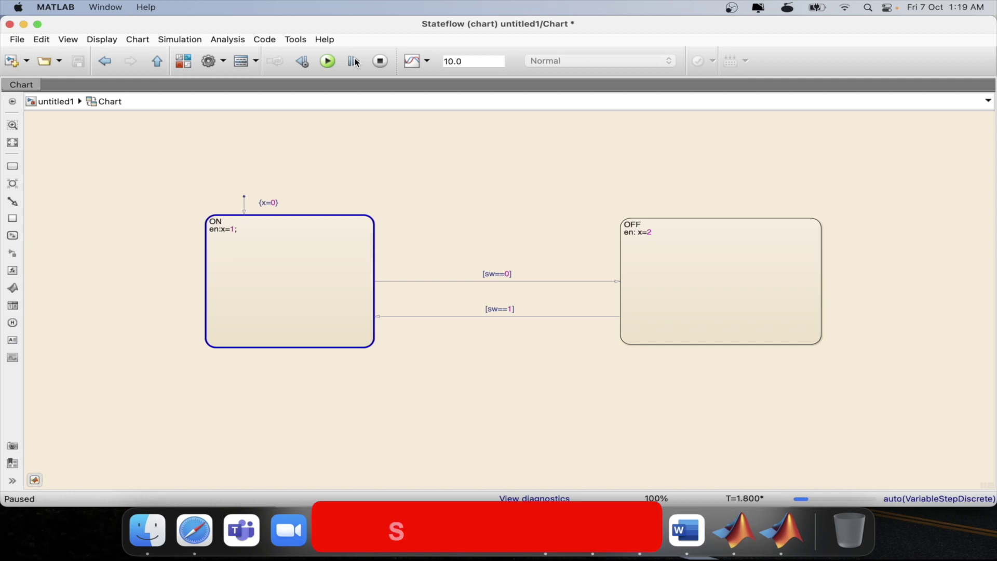
click(157, 61)
double_click(102, 305)
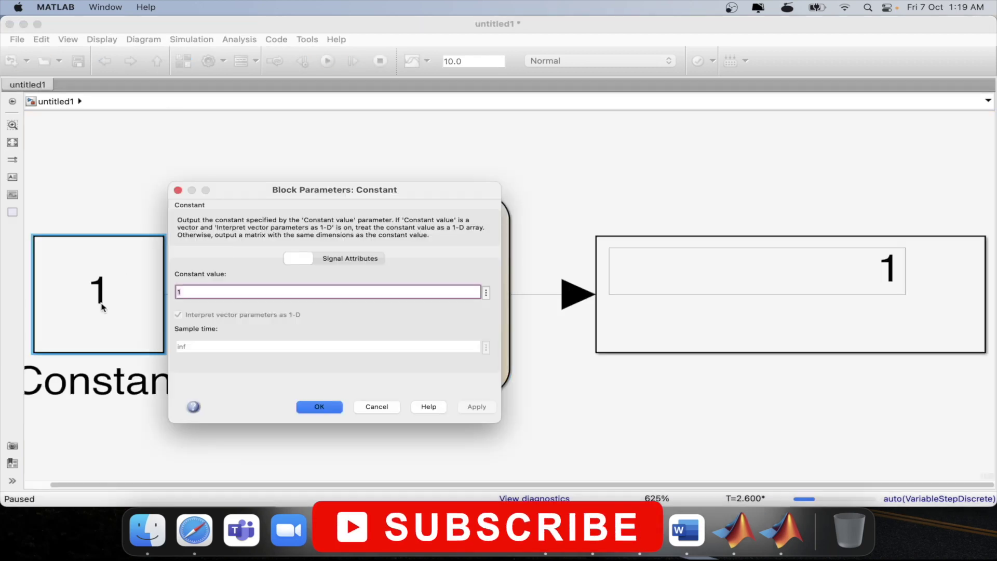
Set the Constant value to 0 and step the simulation once from inside the chart.
key(BackSpace)
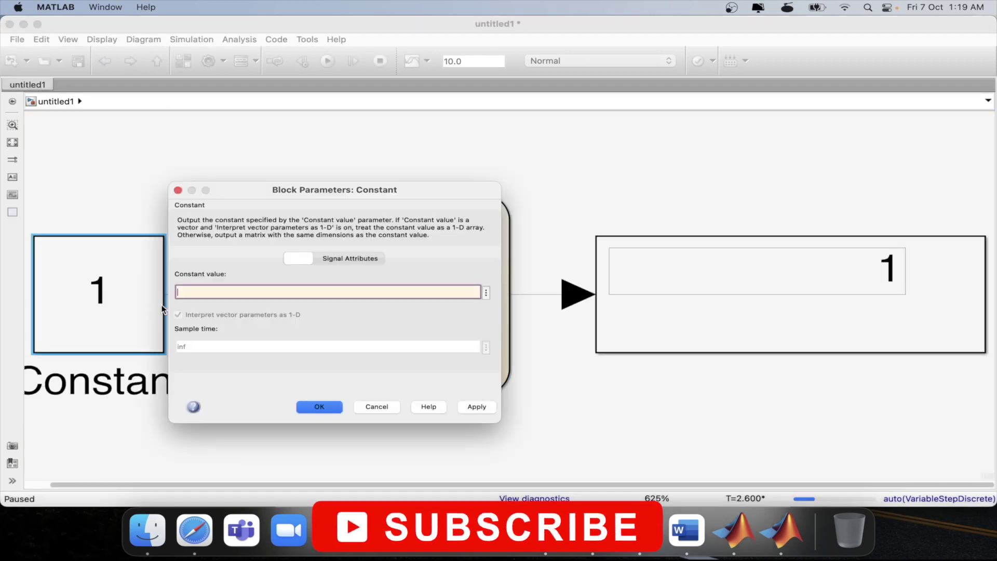
text(0)
key(Return)
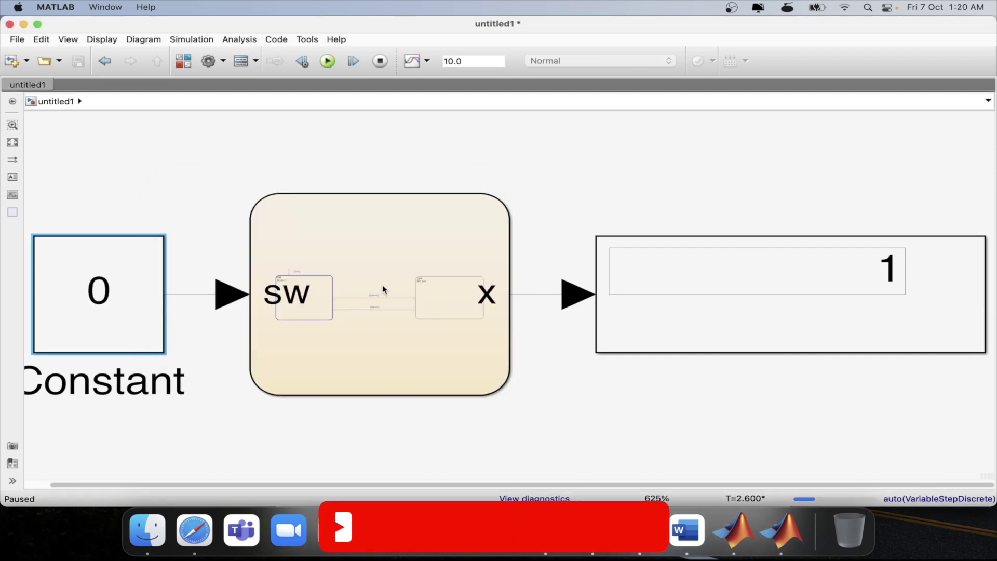
click(397, 292)
double_click(397, 292)
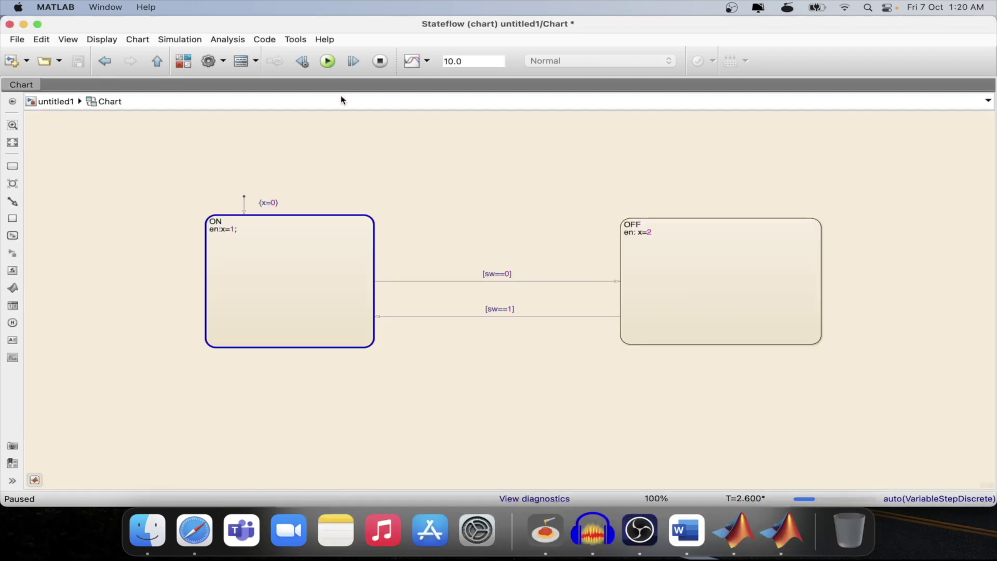
click(354, 63)
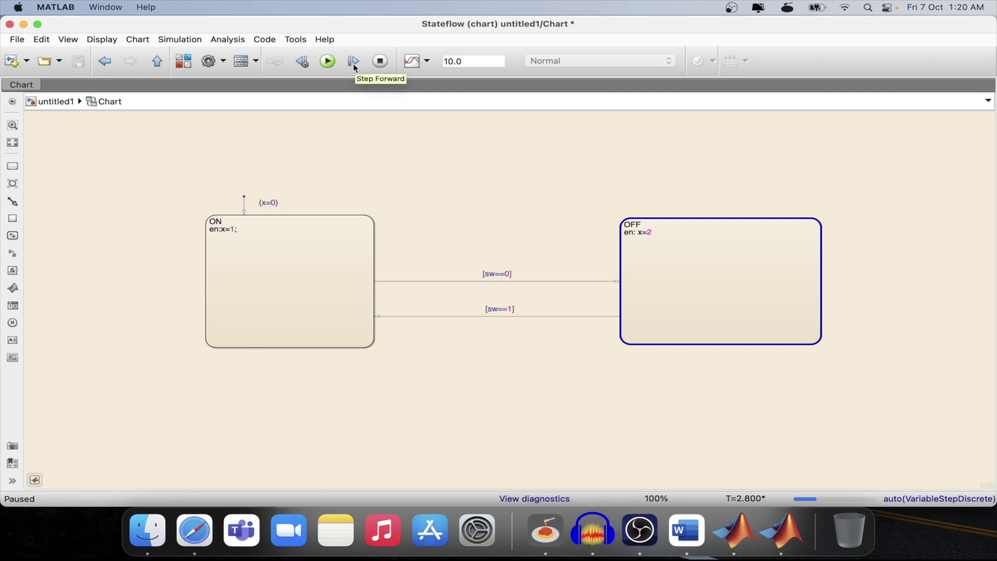
Return to the parent model to confirm the Display reads 2.
click(156, 62)
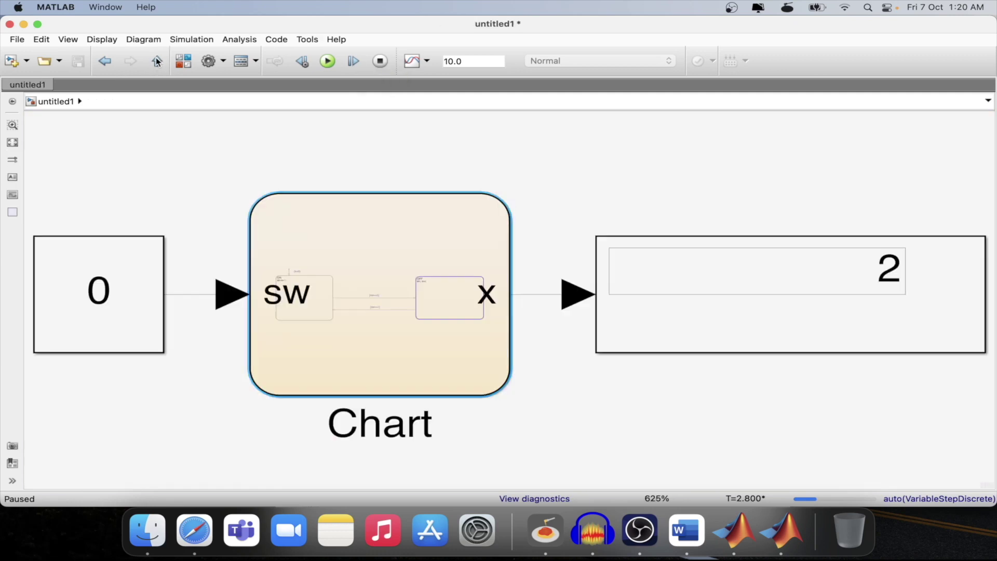
click(762, 285)
mouse_move(763, 301)
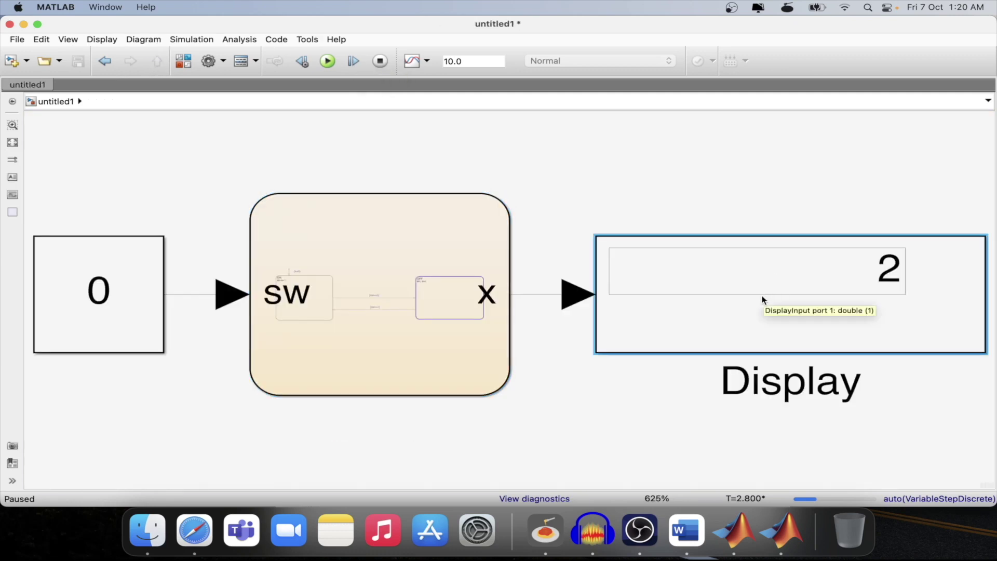
double_click(388, 279)
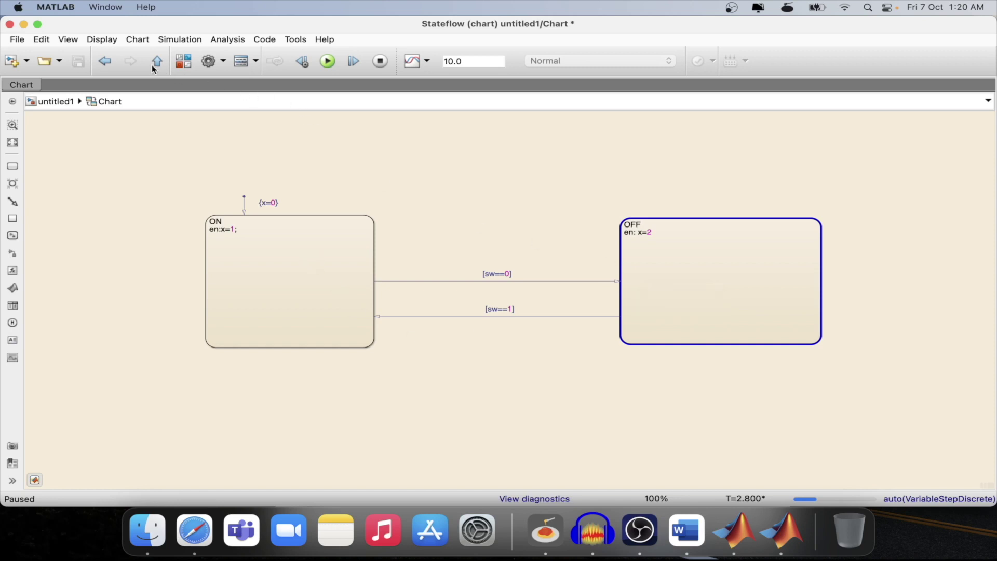
click(158, 63)
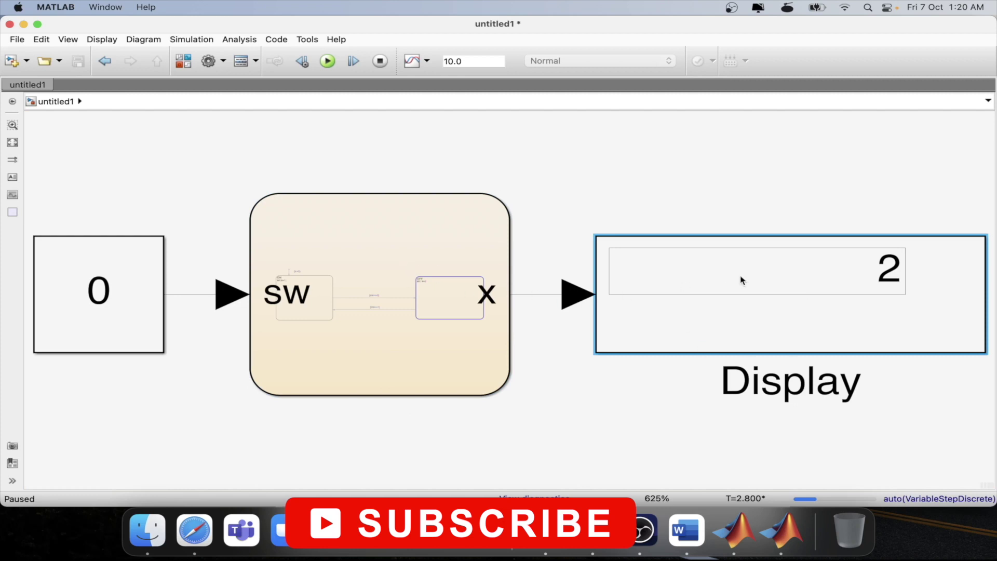
Select the ON and OFF states in the paused chart to read x = 2.
double_click(419, 281)
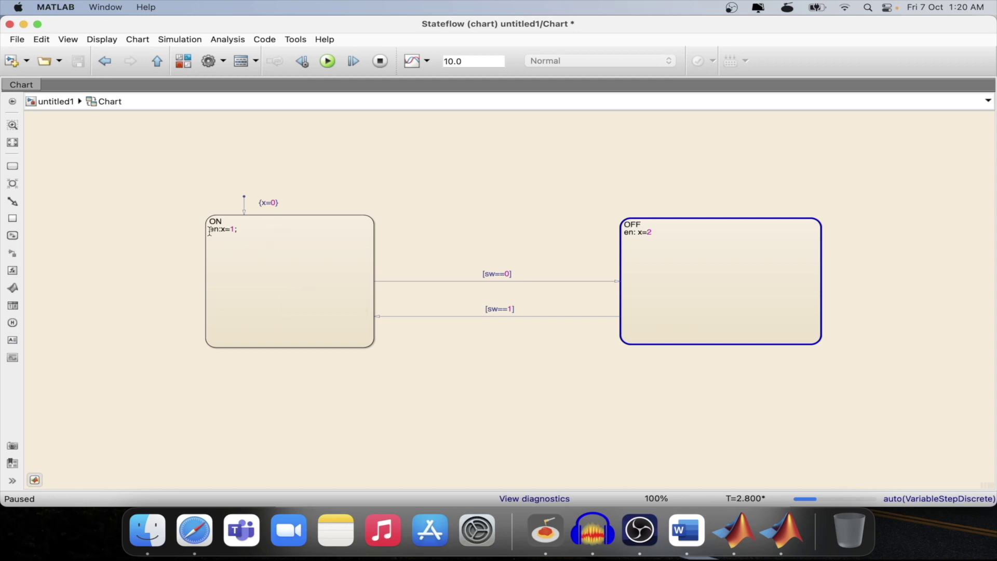
click(235, 230)
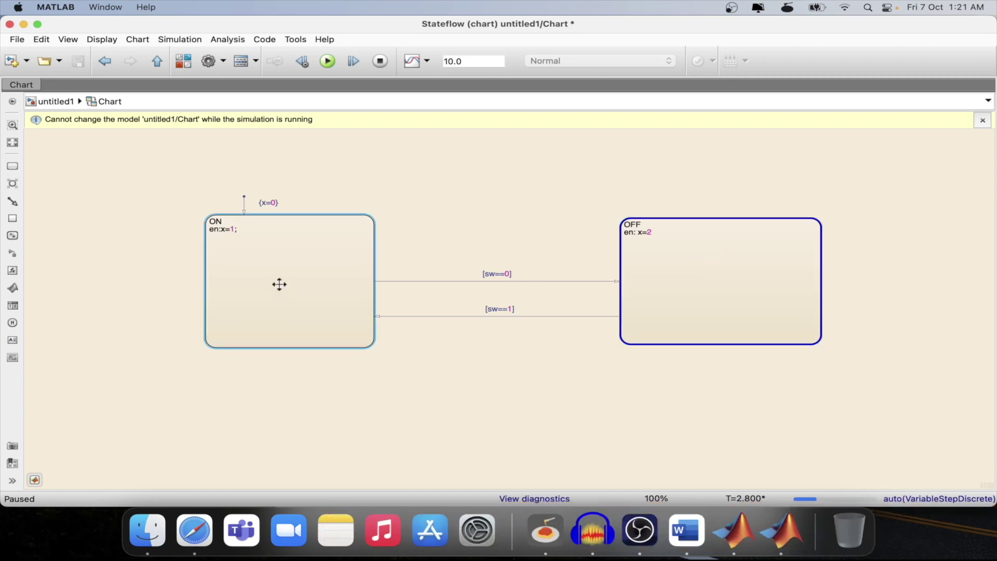
mouse_move(288, 282)
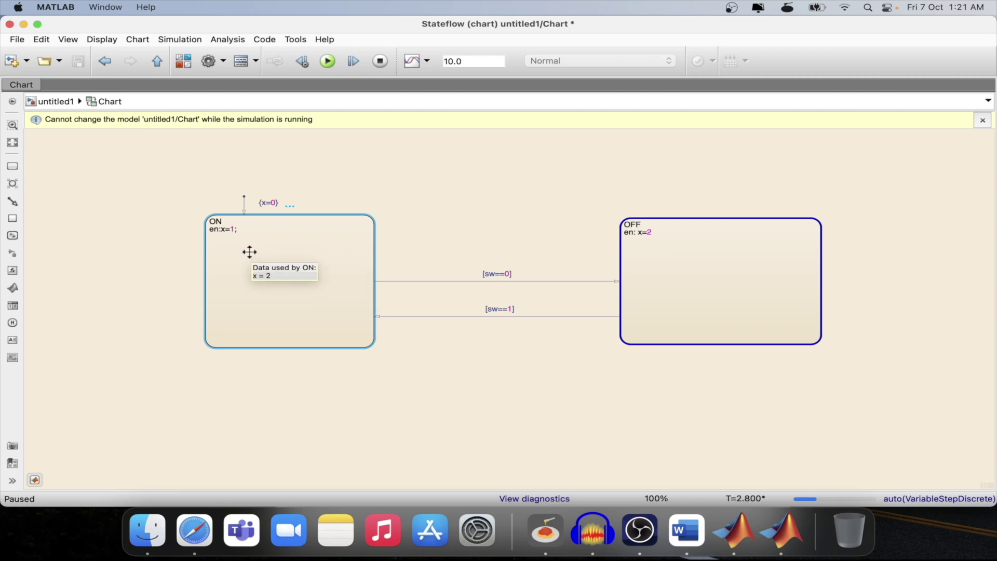
mouse_move(289, 309)
click(728, 265)
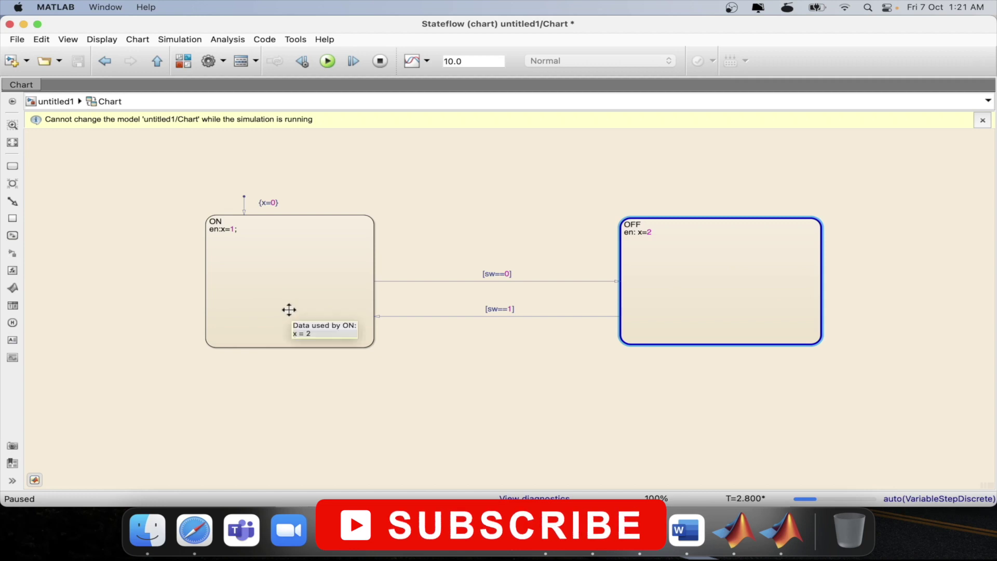
click(433, 193)
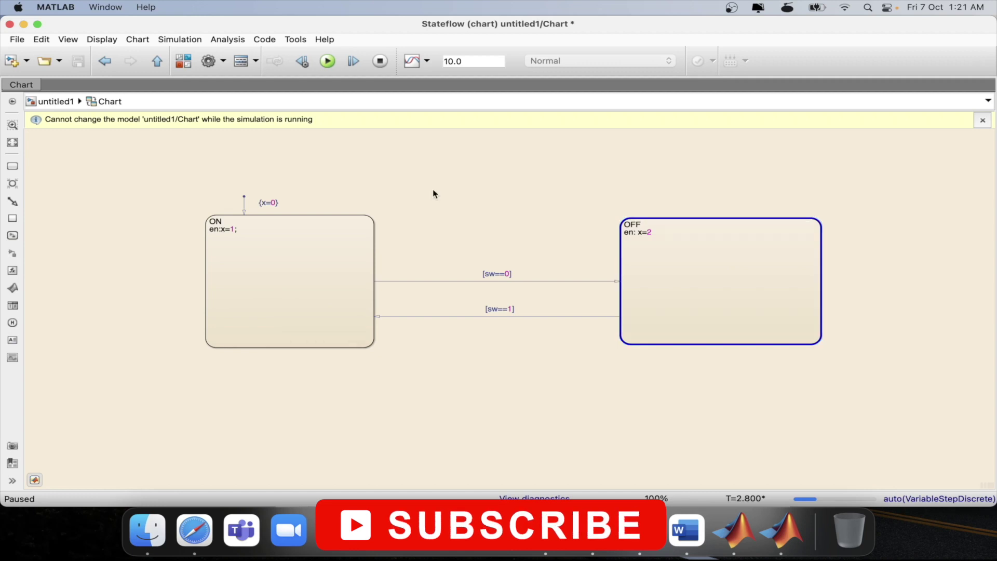